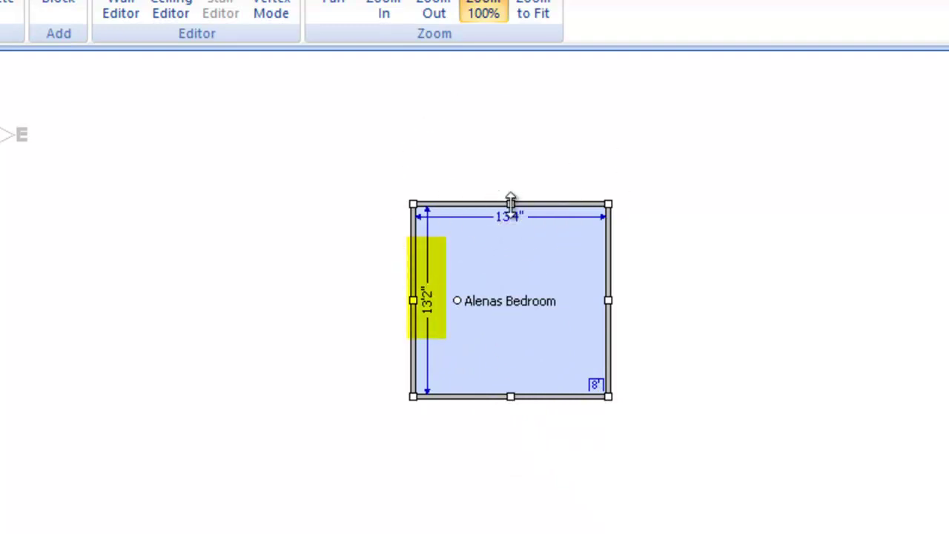
Stretch the bedroom's north wall until the room is 20' long and its east wall until the room is 14' wide.
drag(511, 202, 507, 98)
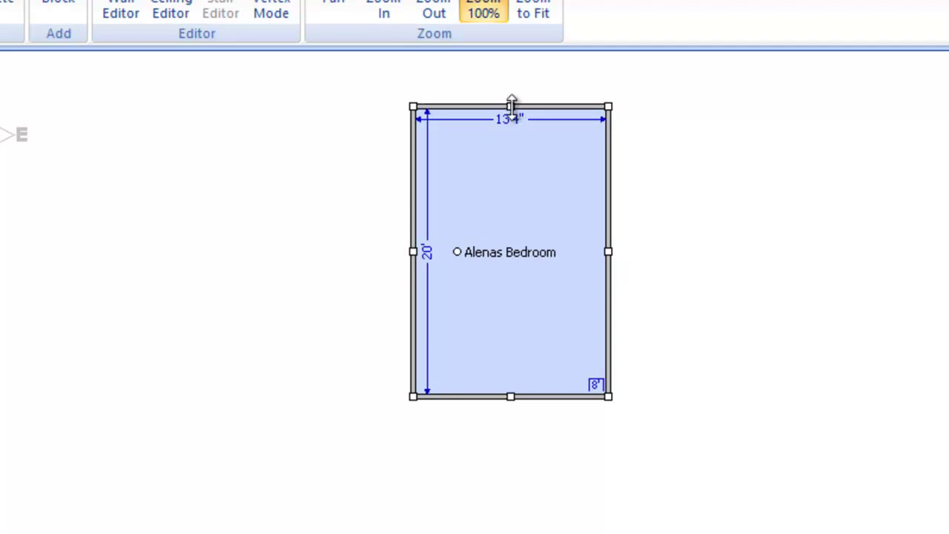
mouse_move(511, 103)
mouse_down()
mouse_move(509, 176)
mouse_move(510, 101)
mouse_up()
mouse_move(608, 252)
mouse_down()
mouse_move(581, 251)
mouse_move(627, 250)
mouse_move(545, 247)
mouse_move(617, 250)
mouse_up()
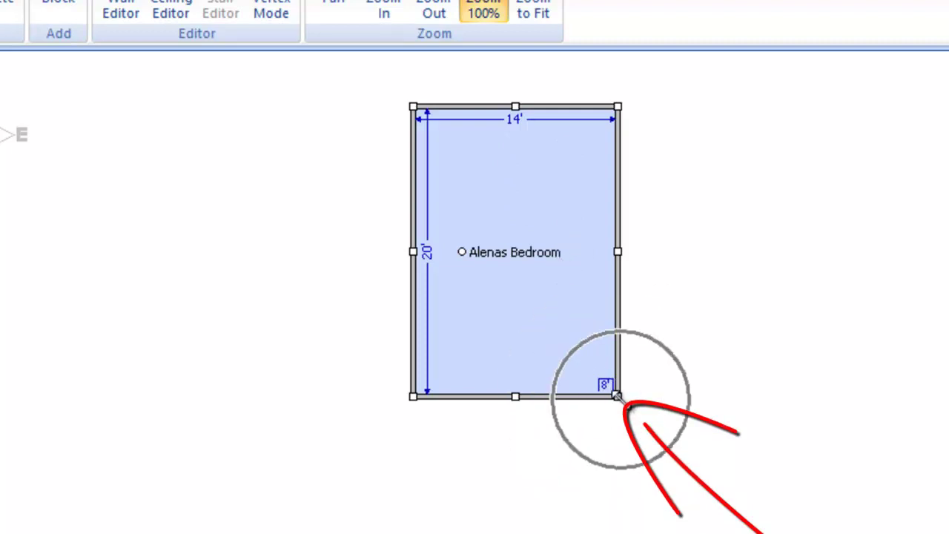
Shrink the bedroom from its southeast corner to about 10'9" wide by 12' long.
mouse_move(617, 396)
mouse_down()
mouse_move(564, 291)
mouse_move(623, 375)
mouse_move(619, 400)
mouse_move(601, 335)
mouse_move(621, 399)
mouse_up()
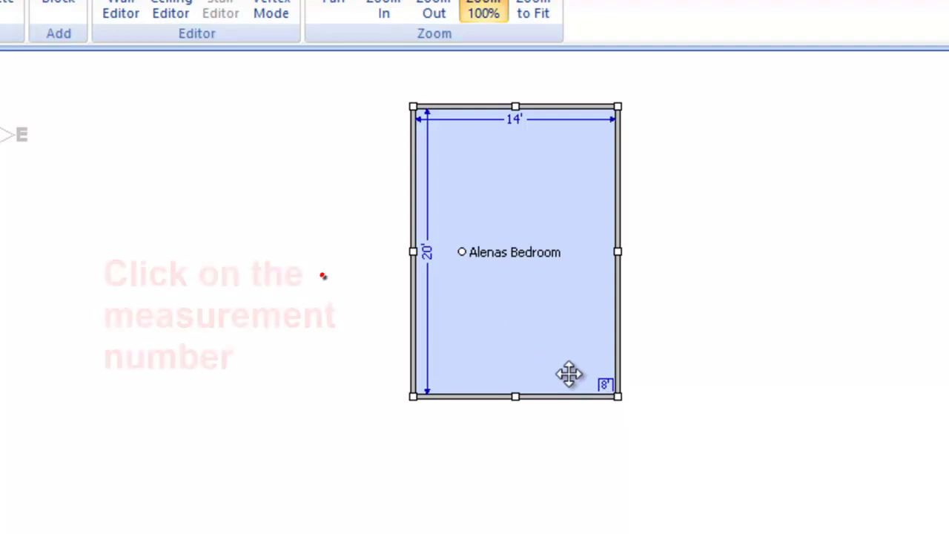
mouse_move(620, 399)
mouse_down()
mouse_move(548, 292)
mouse_move(571, 282)
mouse_up()
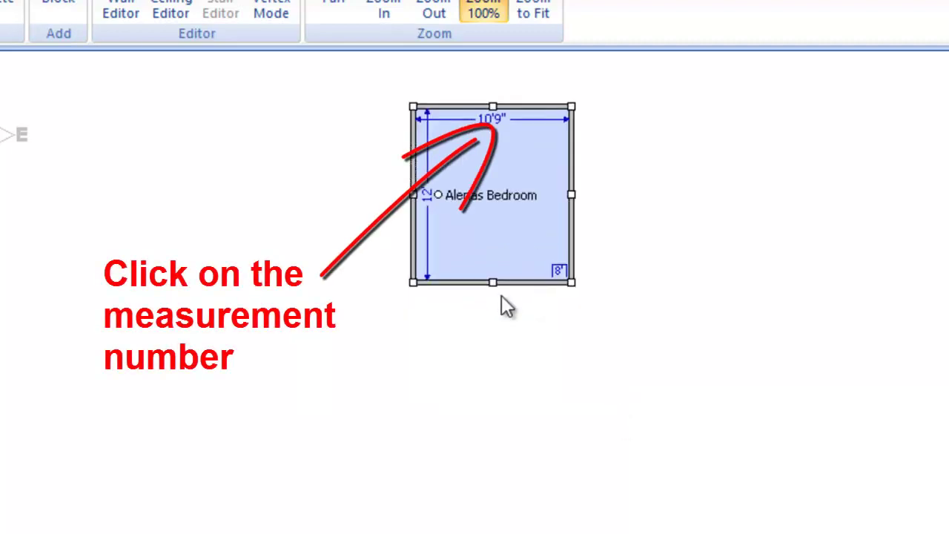
Open the bedroom's width measurement for editing and enter 14 feet.
click(494, 121)
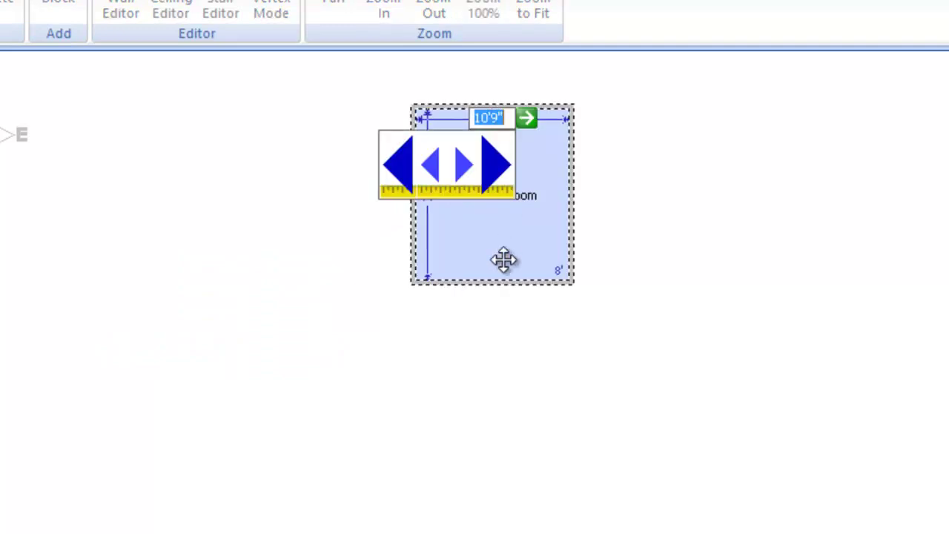
click(513, 239)
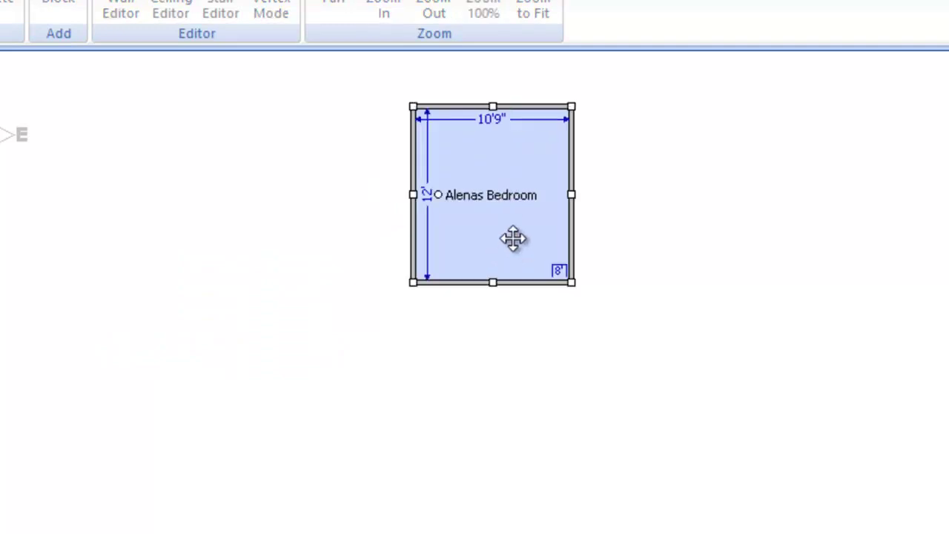
click(495, 134)
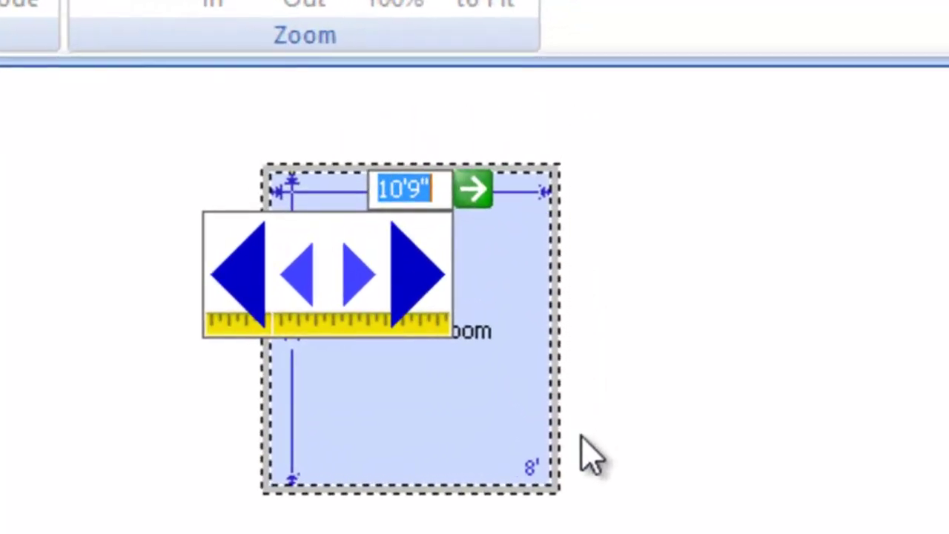
text(14)
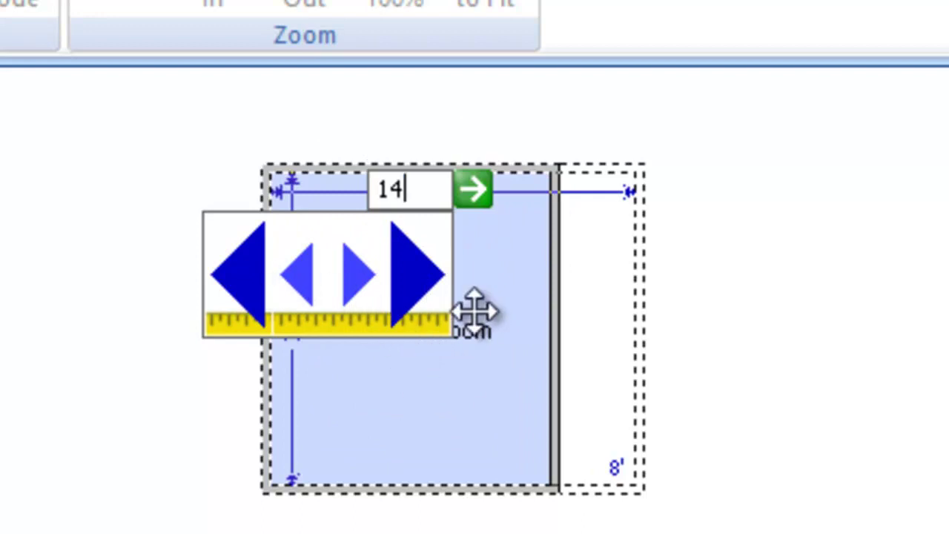
Adjust the pending bedroom width in one-inch increments up to 14'4" and back to 14'2".
click(358, 275)
click(358, 274)
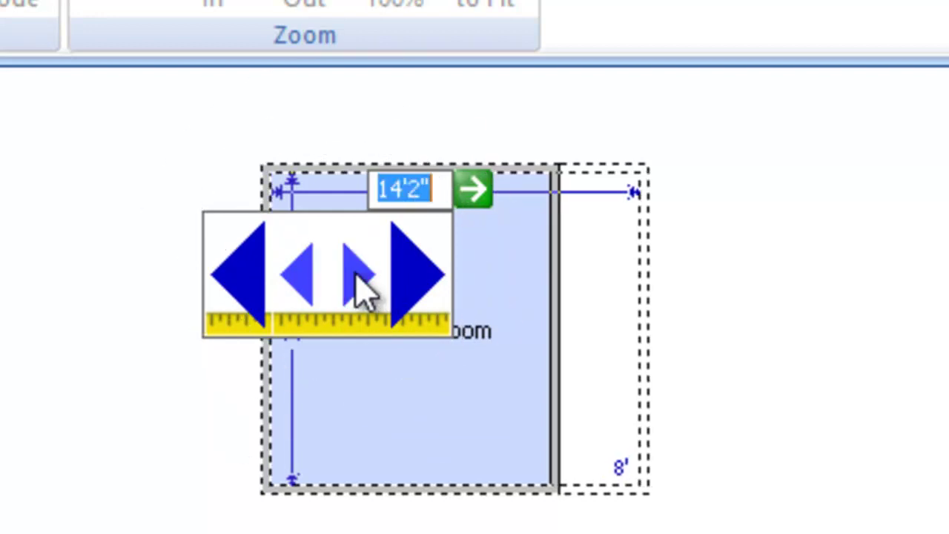
click(360, 276)
click(360, 276)
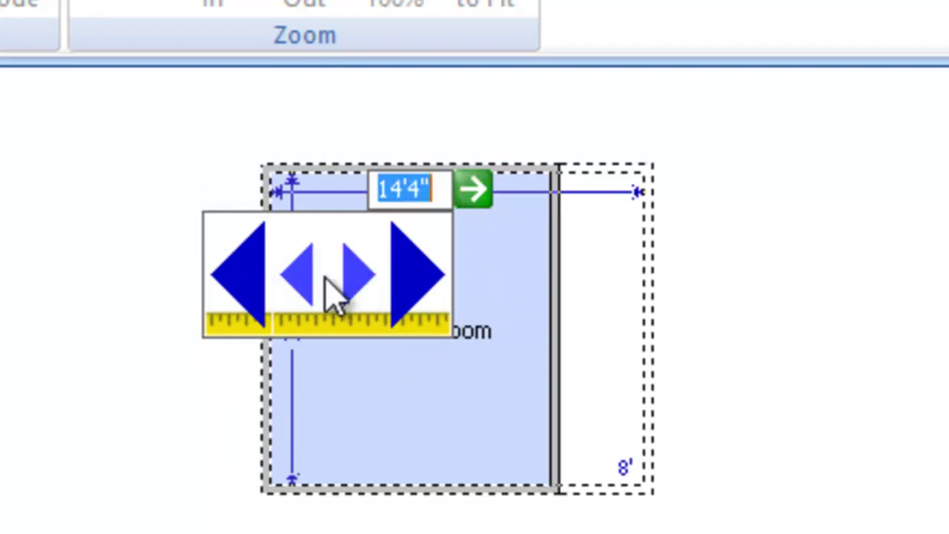
click(304, 275)
click(300, 276)
Decrease and increase the pending bedroom width repeatedly in one-foot increments, going as low as 8'2" and ending at 14'2".
click(240, 282)
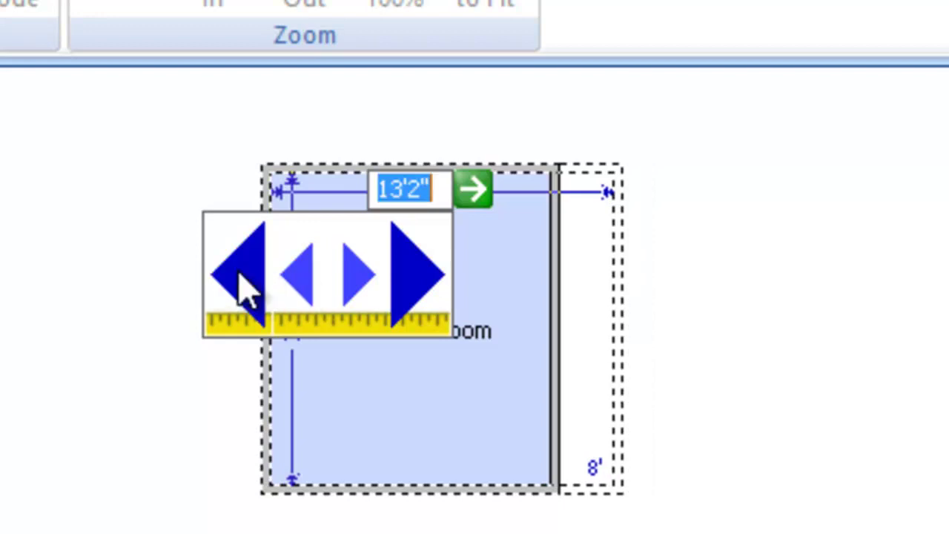
click(244, 285)
click(243, 286)
click(419, 293)
click(419, 293)
click(419, 293)
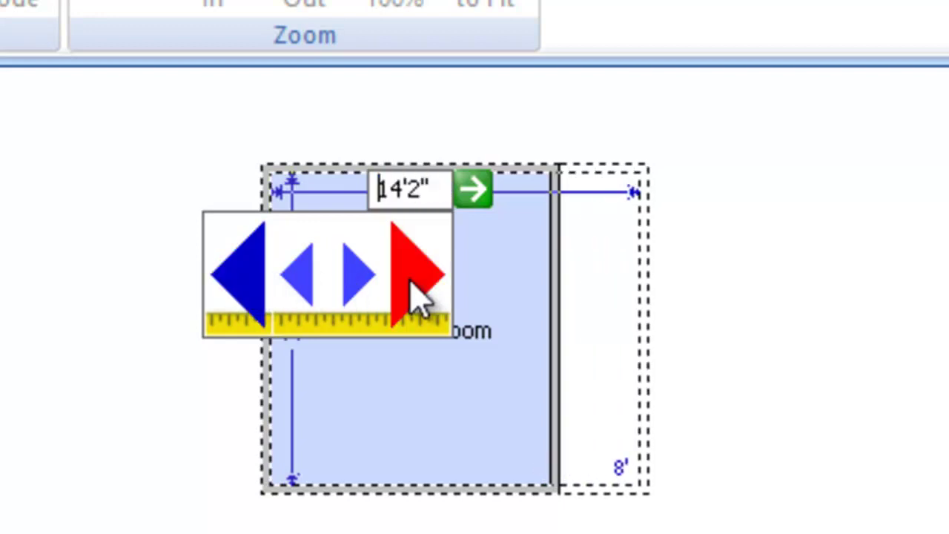
click(239, 293)
click(239, 297)
click(239, 297)
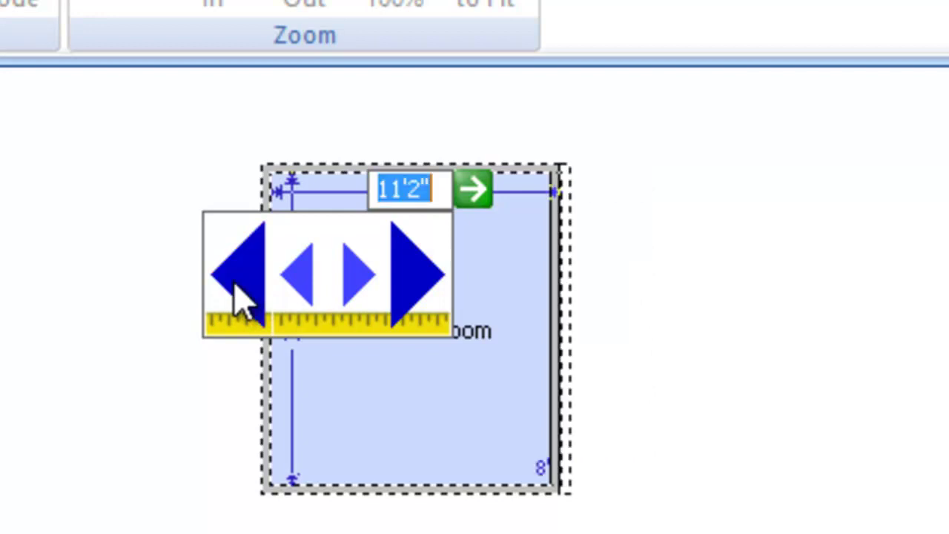
click(239, 297)
click(438, 303)
click(438, 304)
click(439, 303)
click(439, 304)
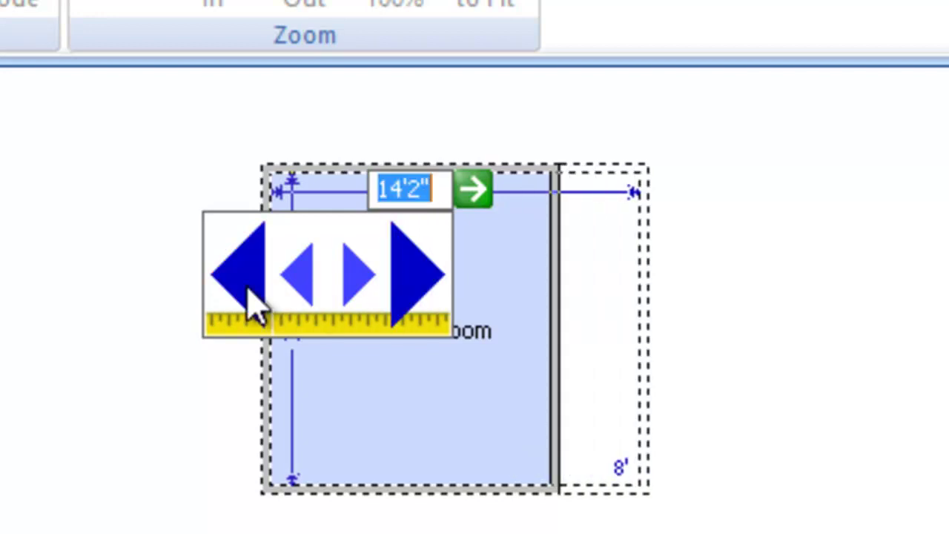
click(249, 293)
click(249, 293)
click(249, 293)
click(248, 291)
click(247, 291)
click(248, 291)
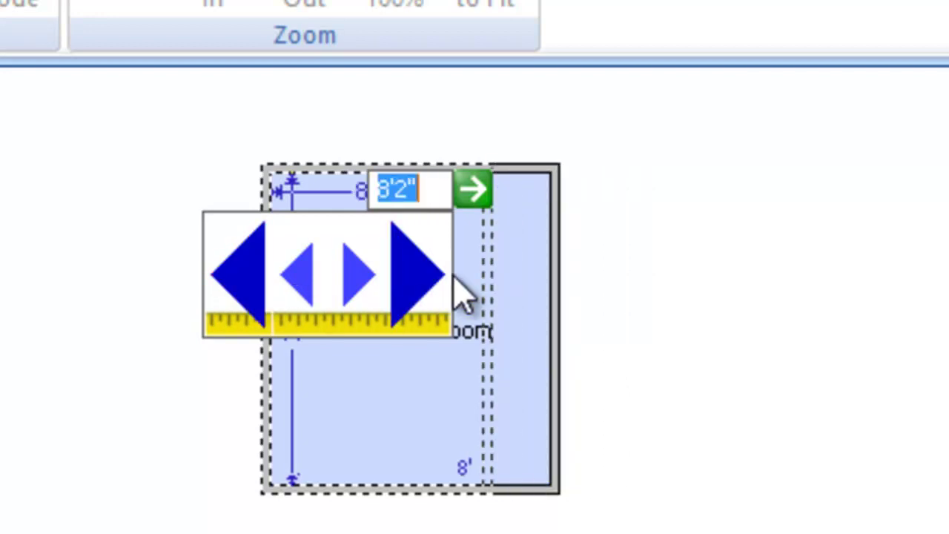
click(431, 289)
click(430, 287)
click(430, 287)
click(437, 302)
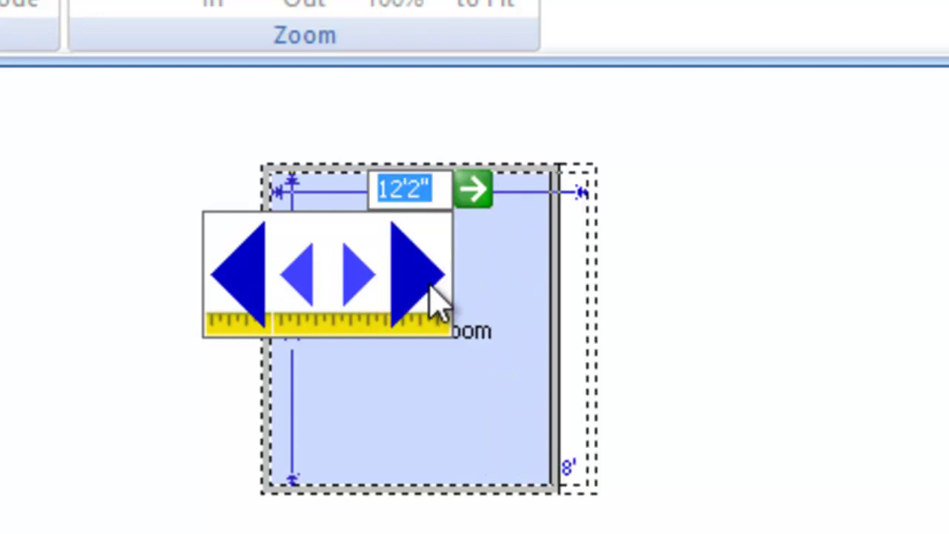
click(437, 303)
click(438, 303)
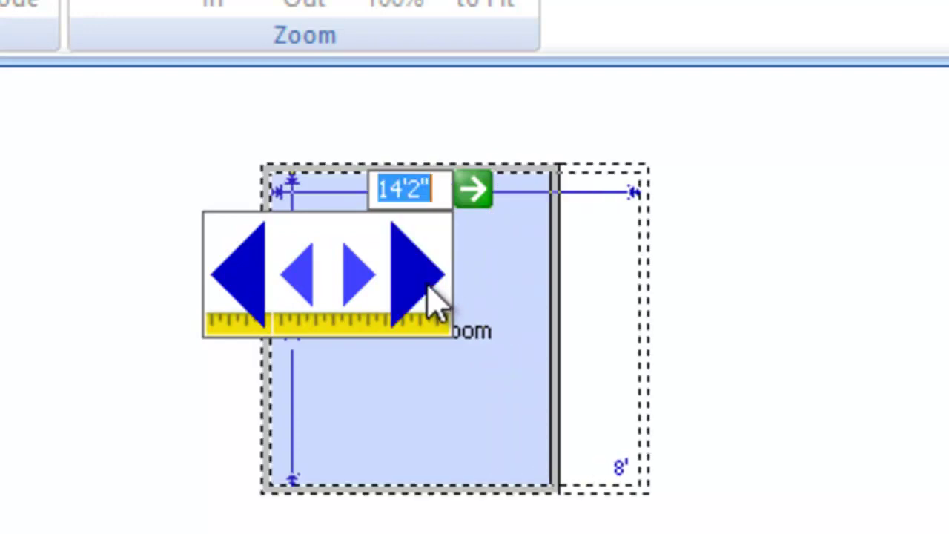
Reduce the bedroom width by two one-inch increments and apply 14'.
click(303, 293)
click(303, 293)
click(561, 465)
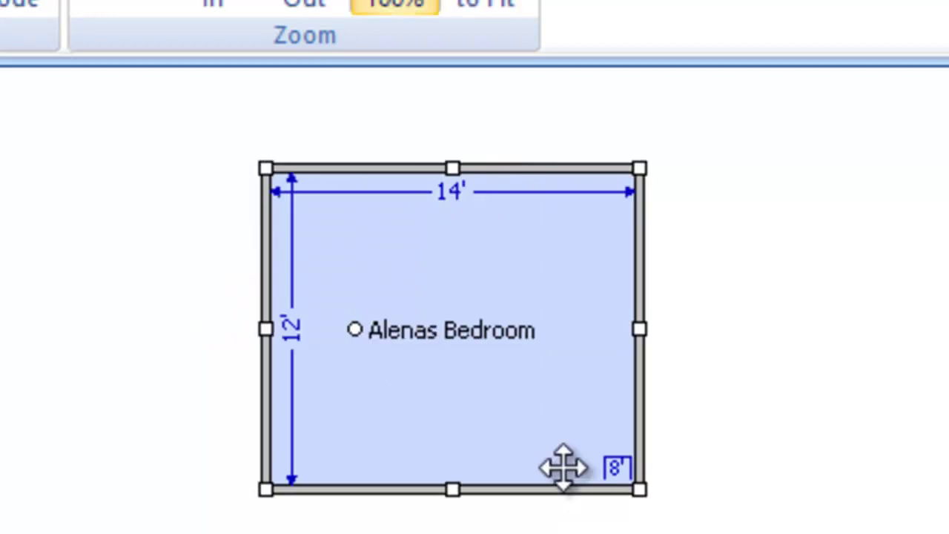
Set the bedroom's width to 14'3".
click(450, 191)
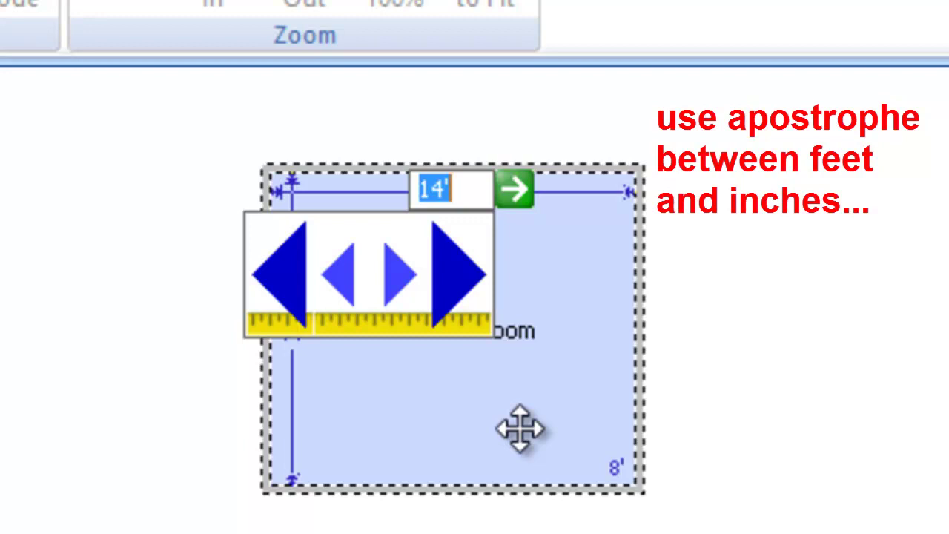
text(14)
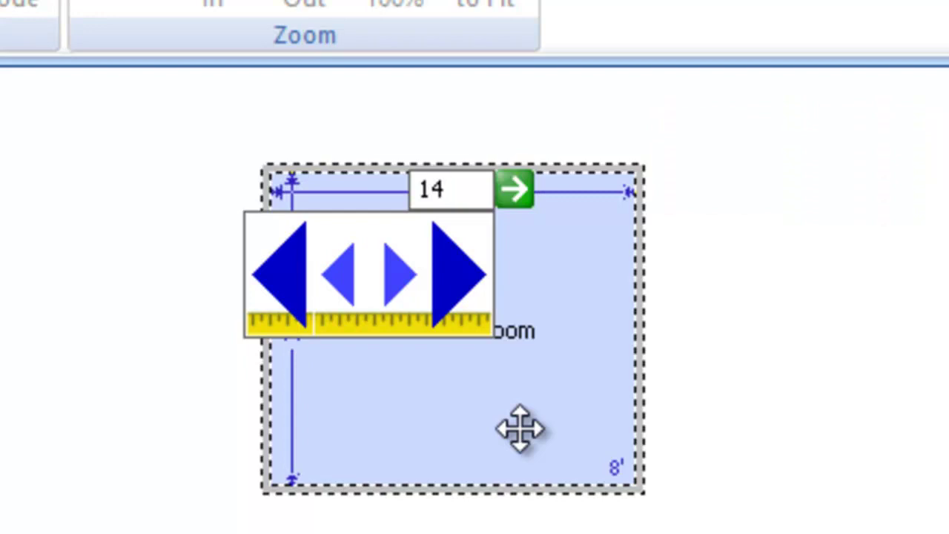
text('3)
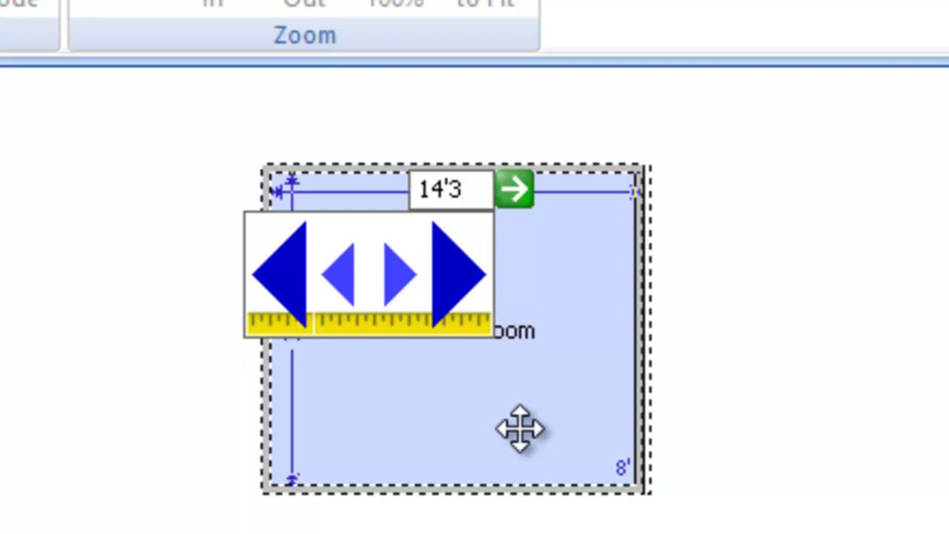
key(Return)
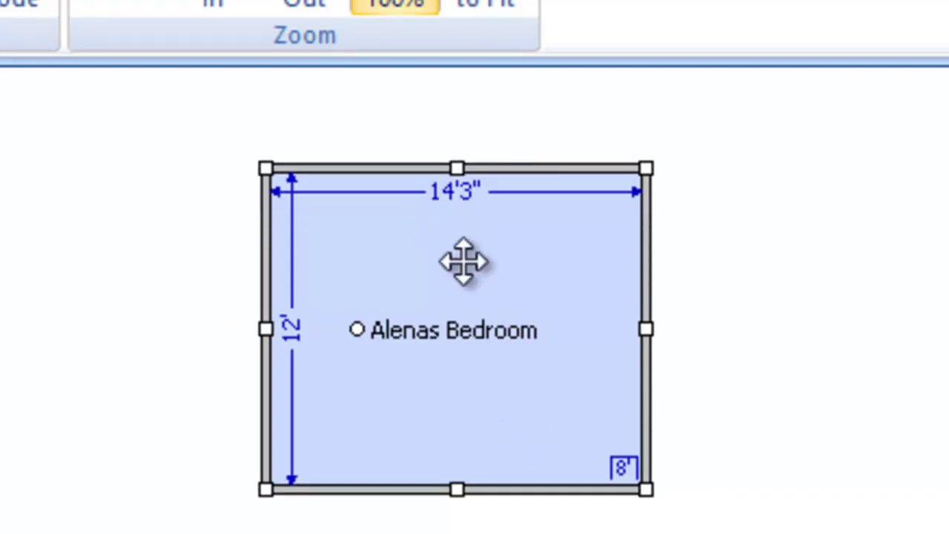
Set the bedroom's north-south length to 20'6".
click(289, 340)
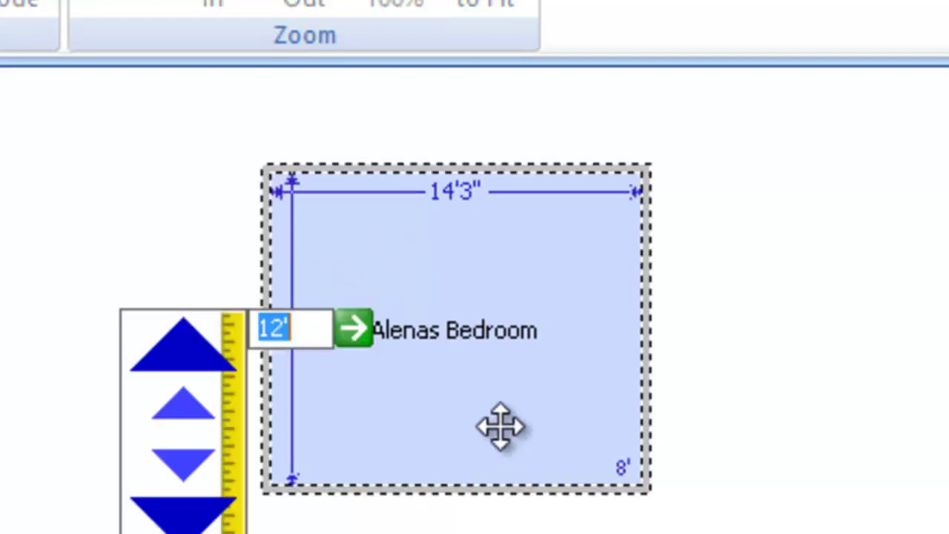
text(20)
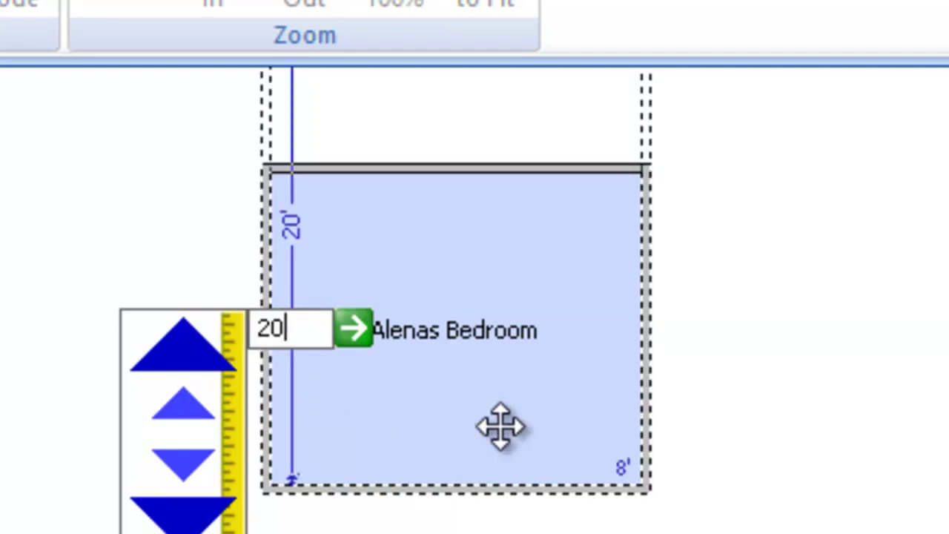
text('6)
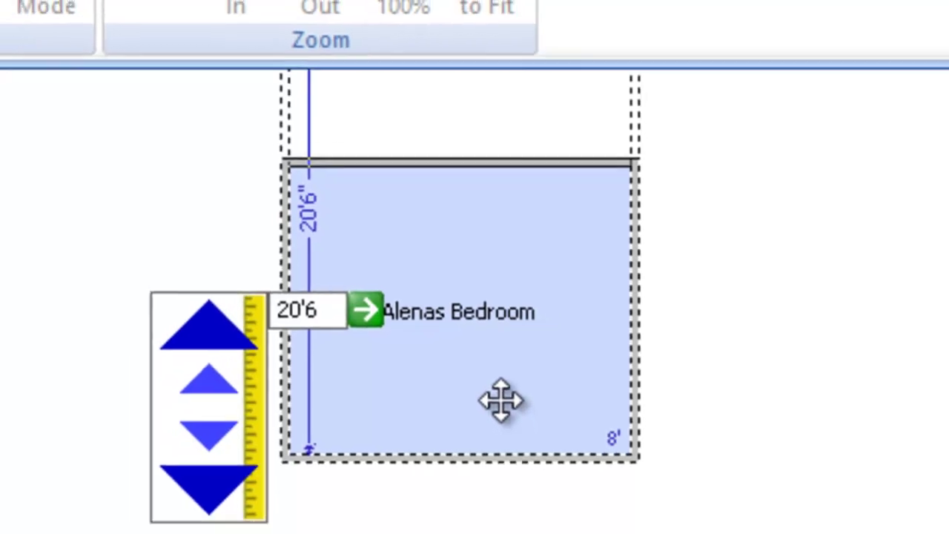
key(Return)
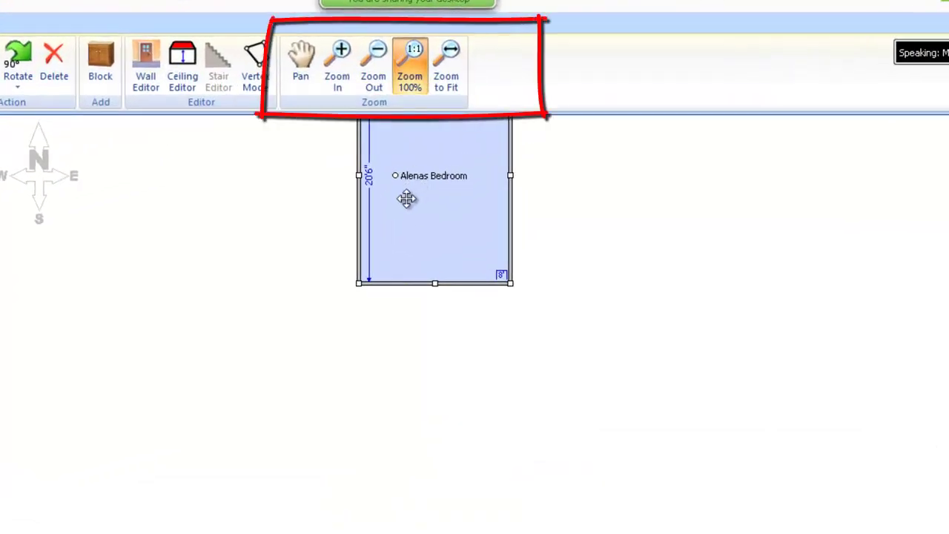
Fit the selected bedroom within the viewable diagram area.
click(454, 83)
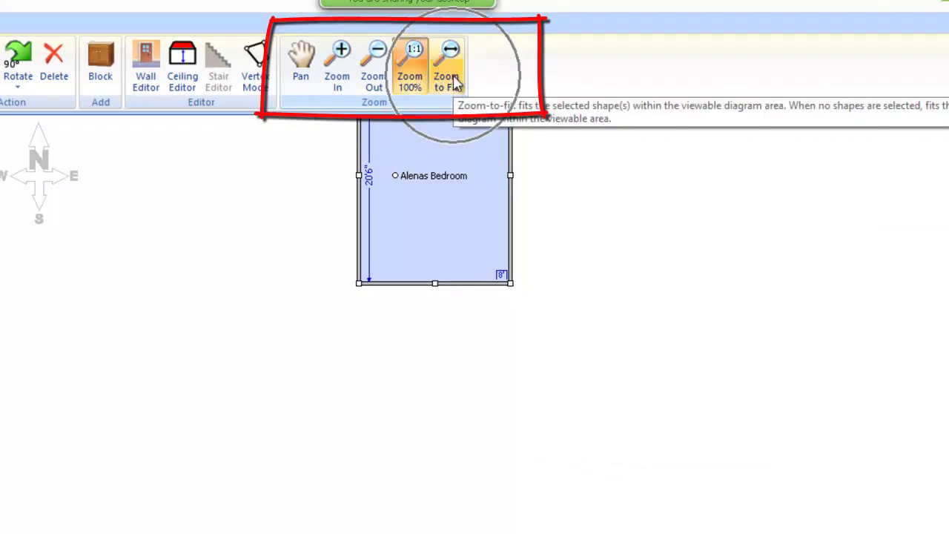